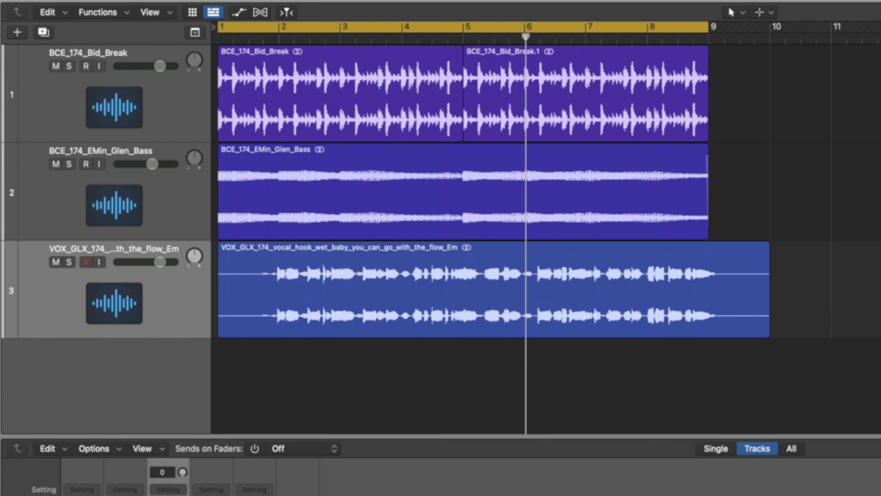
Step: Play the drum break, bass and vocal tracks together from bar 1 to hear the untreated vocal
key("Return")
key("space")
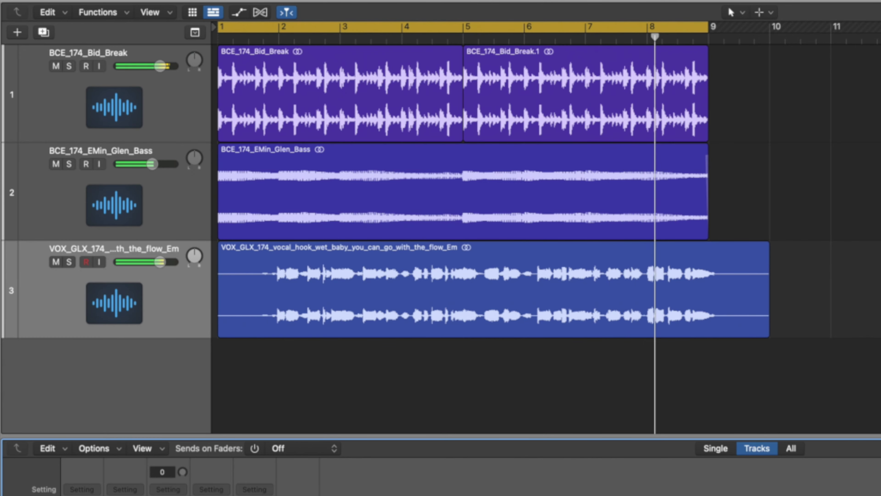
key("space")
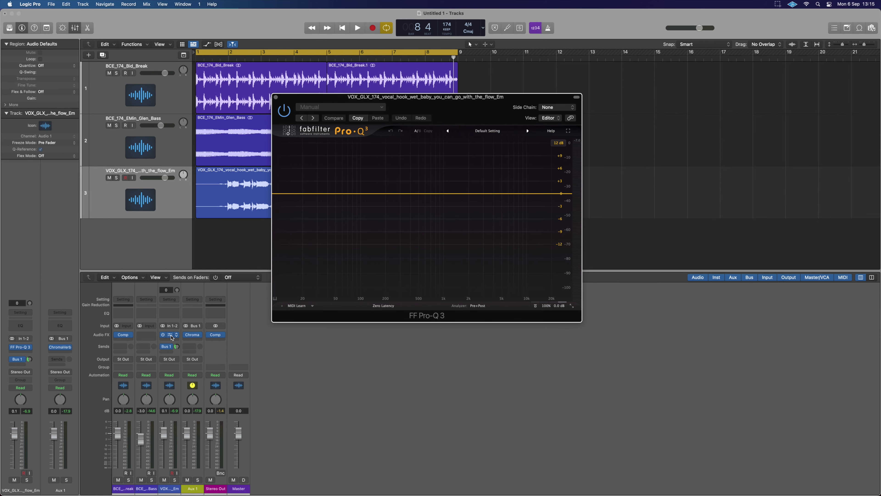
Step: Enlarge the vocal track's Pro-Q 3 window and play the vocal to examine its frequency spectrum in the analyzer
left_click_drag(571, 306, 593, 340)
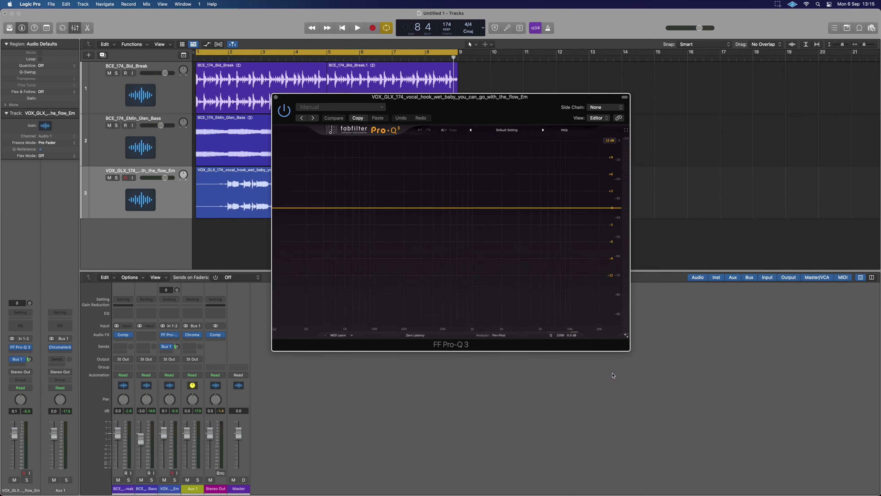
left_click_drag(613, 375, 615, 374)
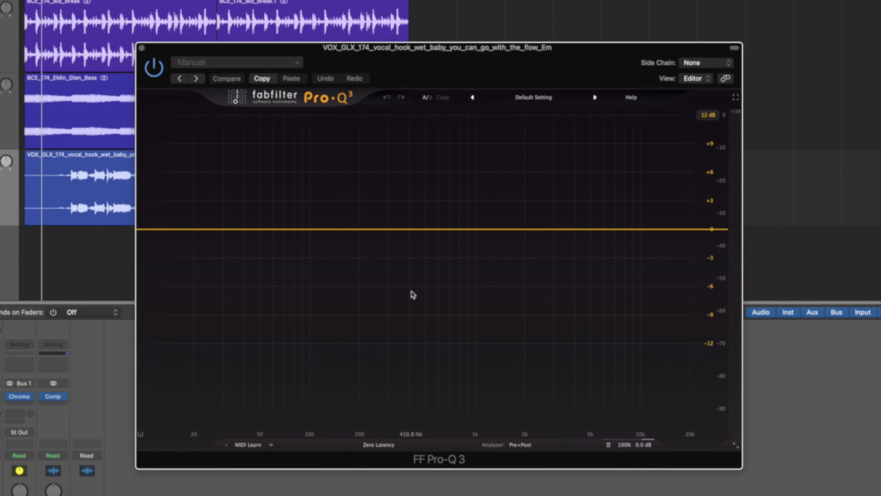
key("space")
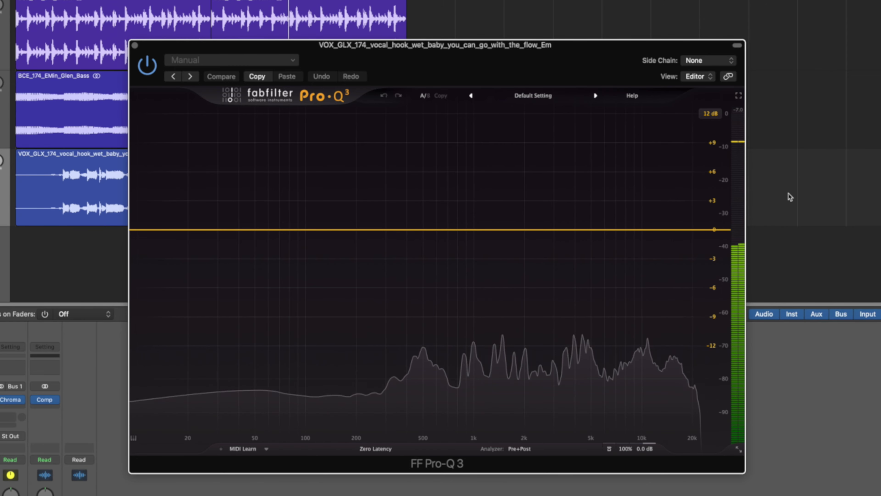
key("space")
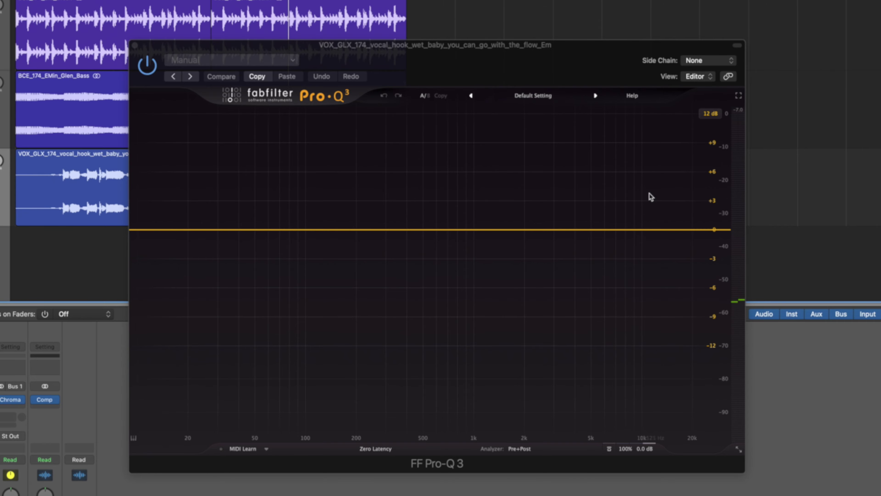
key("space")
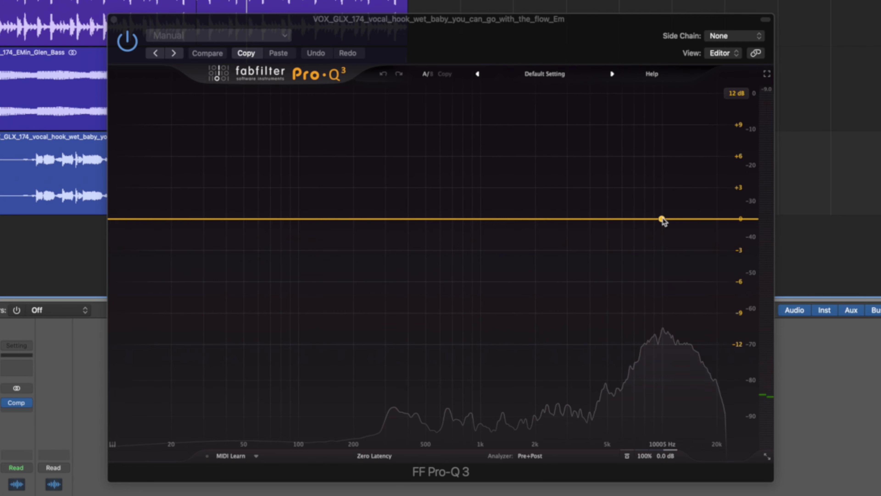
Step: Add a Bell band in Pro-Q 3 at about 10 kHz with a gain of about -3.6 dB
left_click(663, 219)
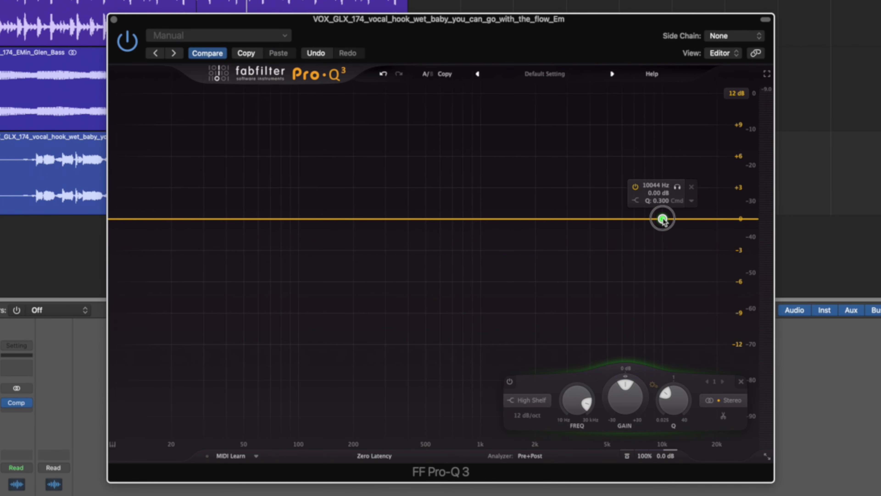
left_click_drag(663, 219, 663, 259)
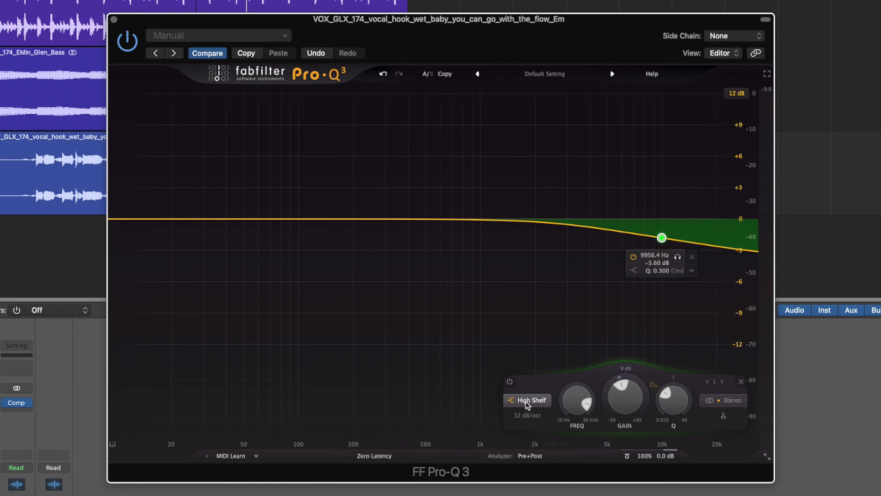
scroll(527, 404, "down", 1)
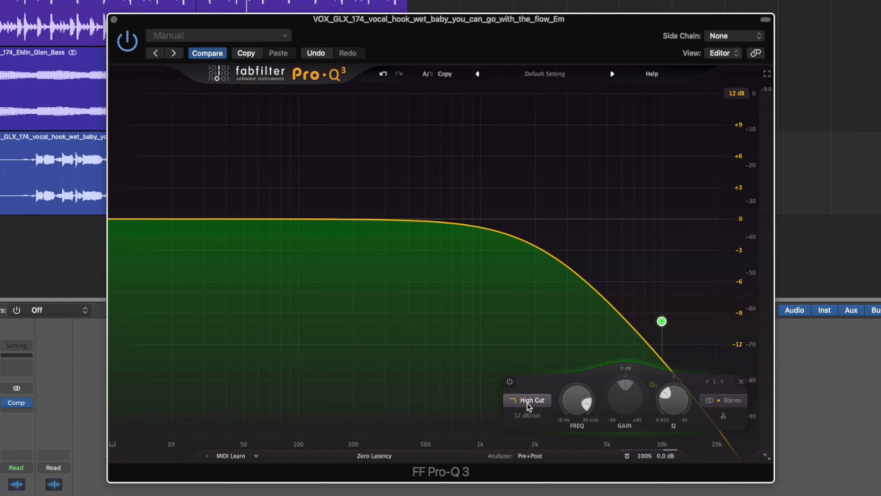
scroll(527, 403, "down", 1)
scroll(527, 404, "up", 1)
left_click(527, 404)
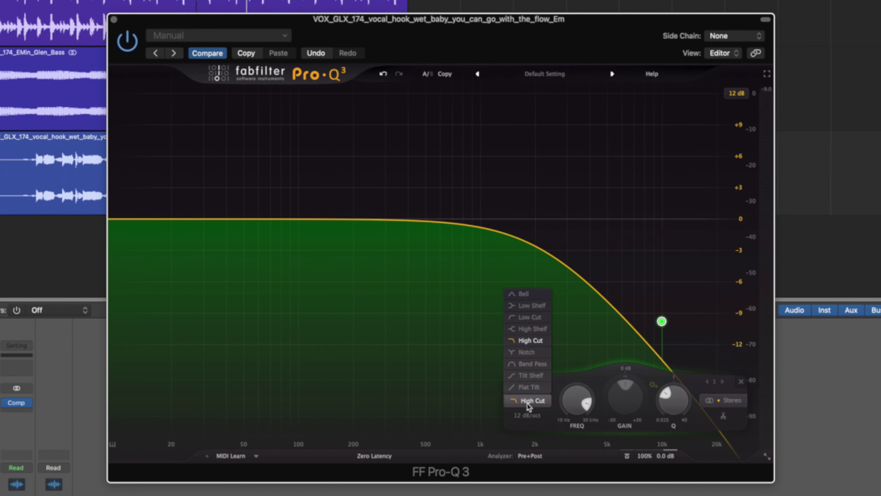
left_click(524, 296)
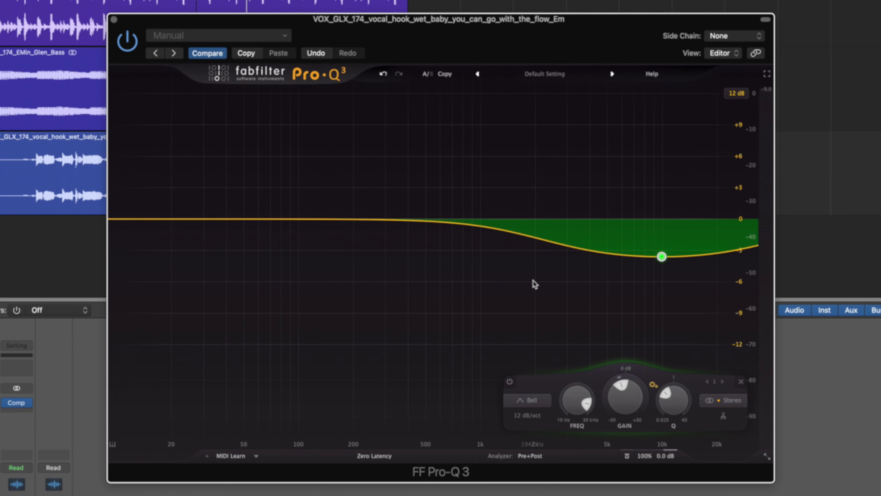
Step: Narrow the band to a Q of about 1.15 and shift it to about 10.9 kHz at about -4 dB during playback
mouse_move(657, 259)
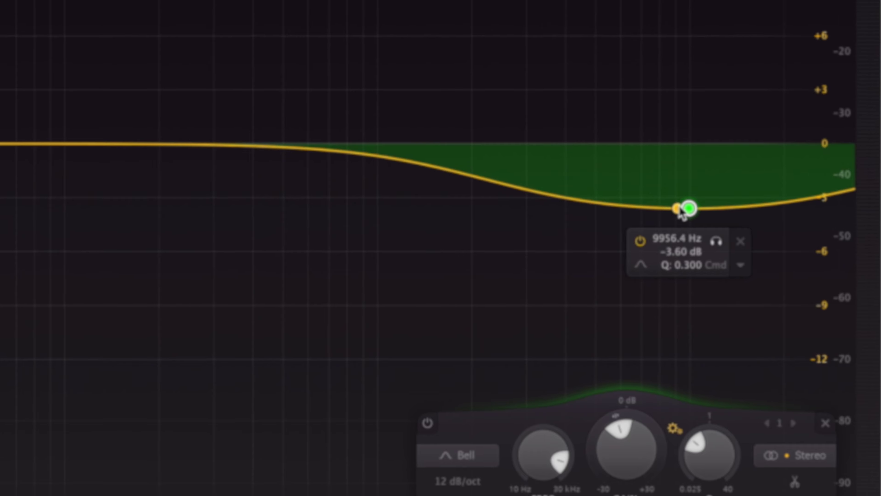
scroll(680, 211, "down", 2)
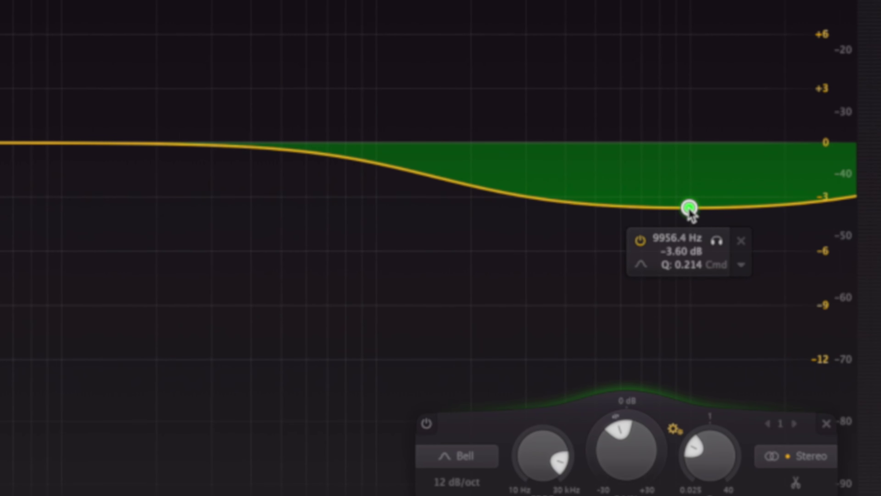
scroll(680, 210, "up", 6)
scroll(685, 212, "down", 2)
scroll(689, 213, "up", 3)
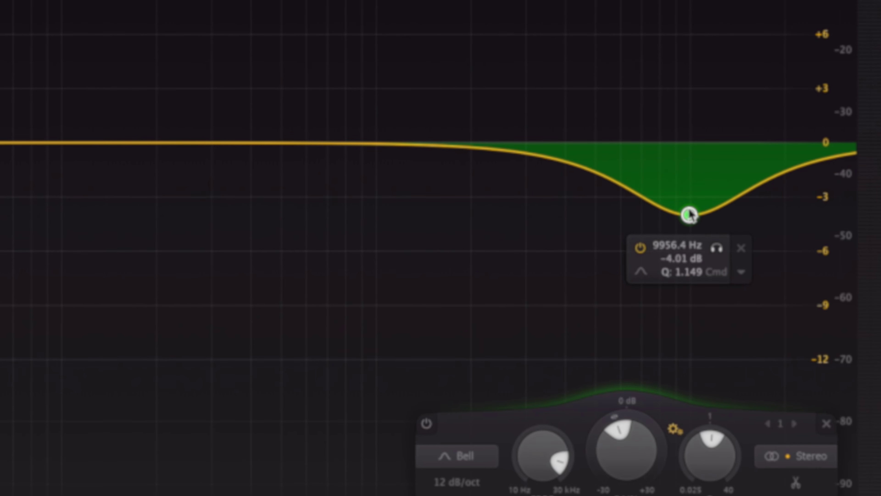
key("space")
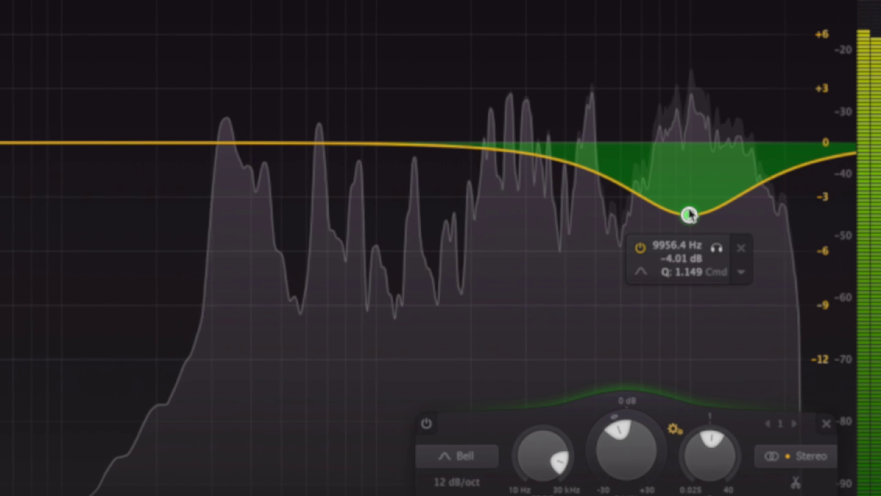
left_click_drag(689, 214, 703, 214)
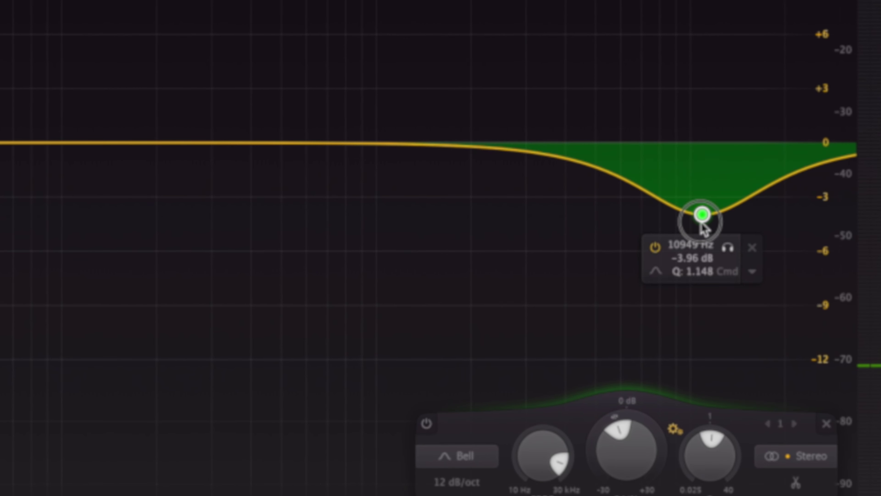
Step: Make the 10.9 kHz band dynamic with its gain at about 0 dB and its range reaching about -6 dB, and audition it
left_click(751, 272)
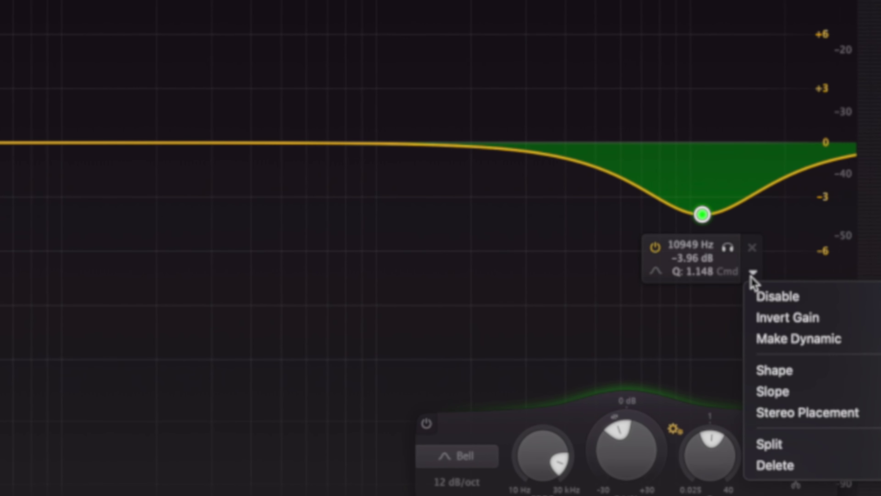
left_click(771, 339)
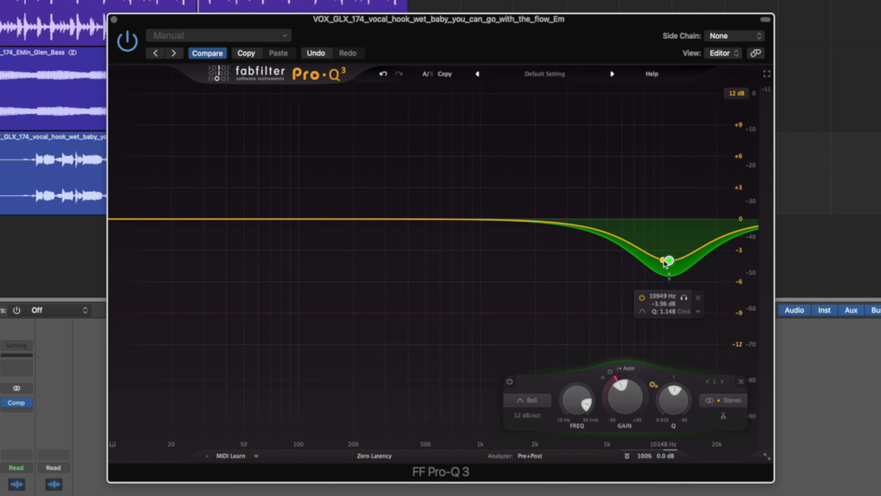
left_click_drag(669, 262, 669, 221)
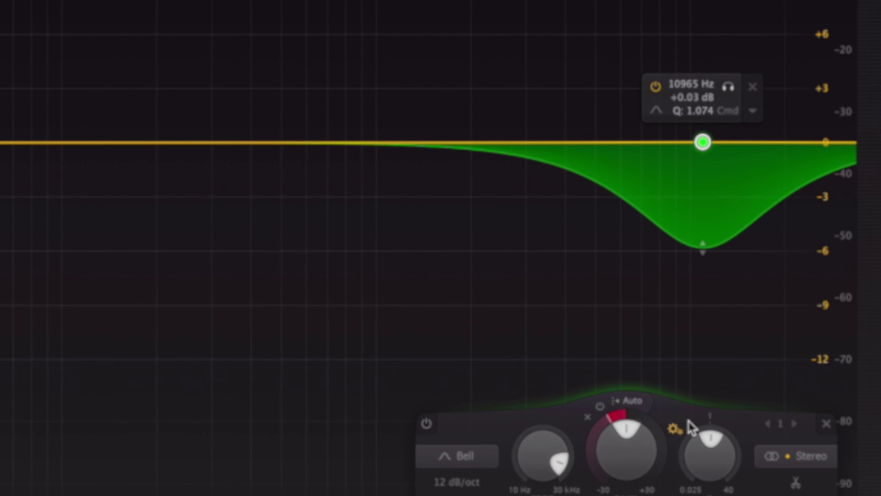
key("space")
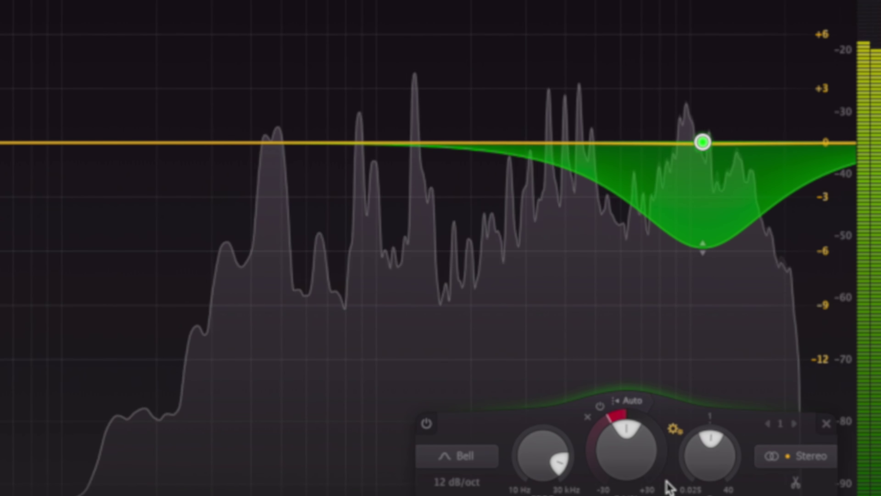
key("space")
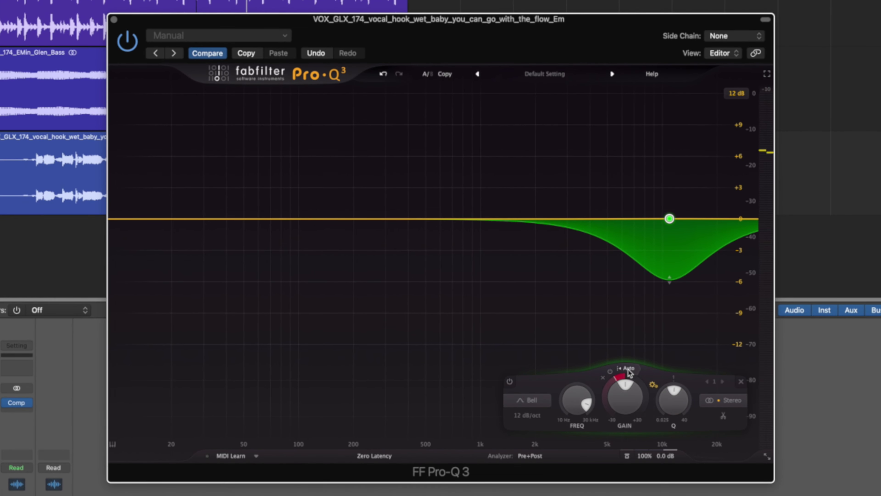
Step: Switch the dynamic band's threshold from automatic to manual and set it to -17.9 dB, checking it against the vocal
mouse_move(629, 372)
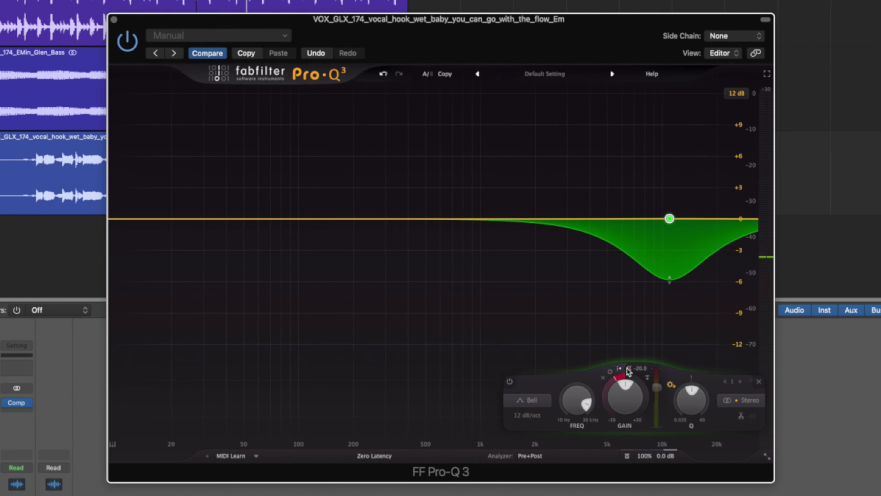
mouse_move(659, 391)
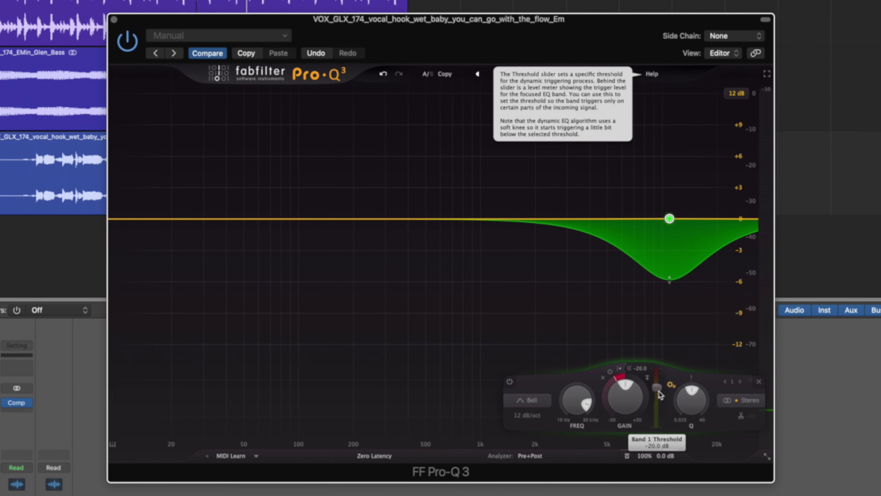
key("space")
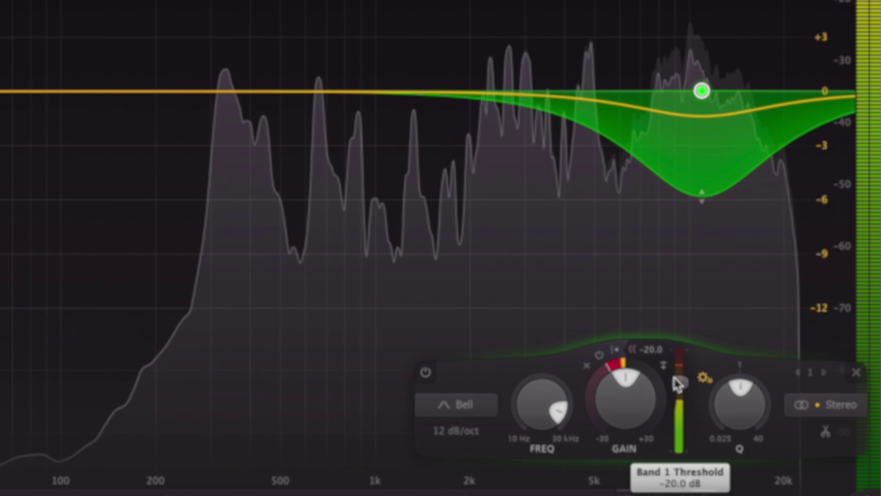
key("space")
scroll(681, 386, "up", 3)
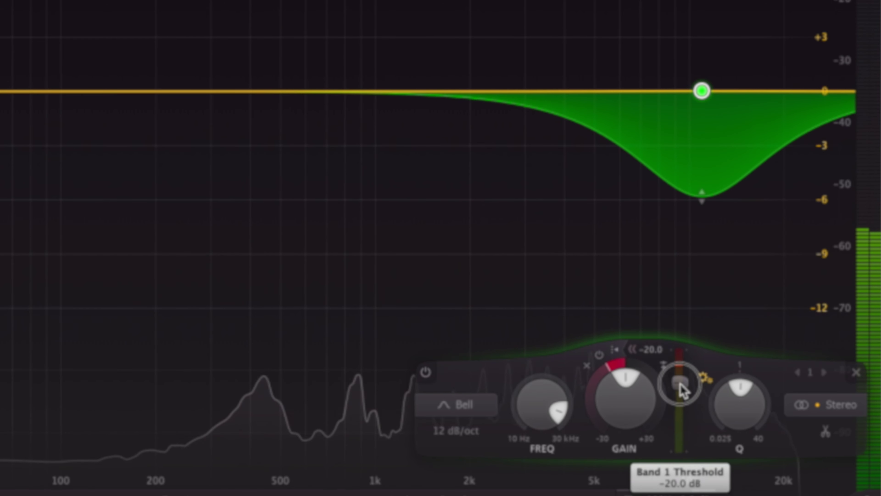
scroll(681, 386, "up", 2)
Step: Play the vocal alone and with the full mix to check how the dynamic band responds
mouse_move(729, 80)
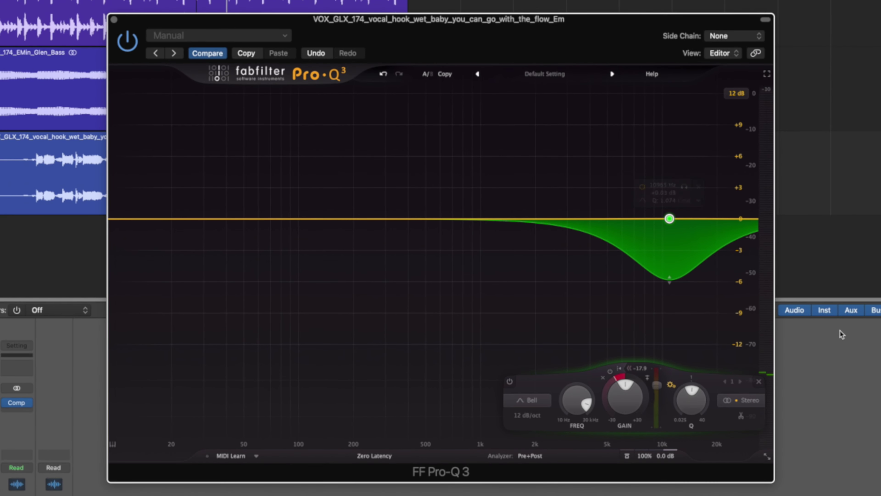
key("space")
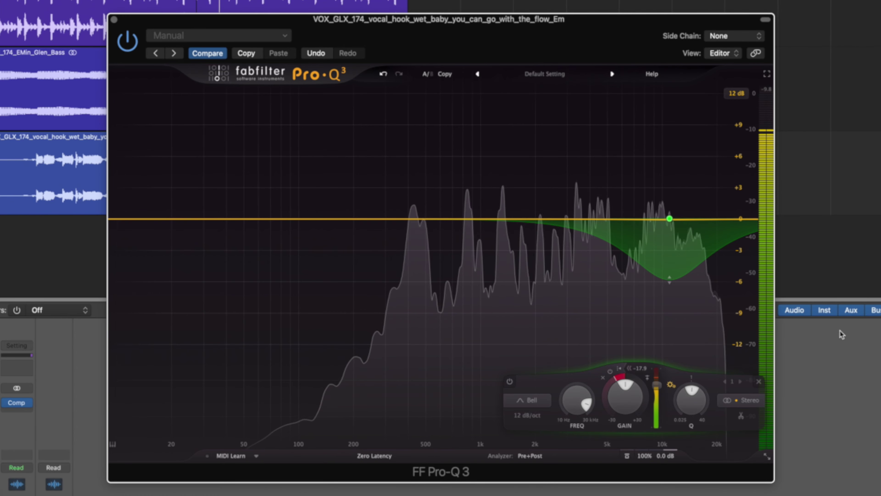
key("space")
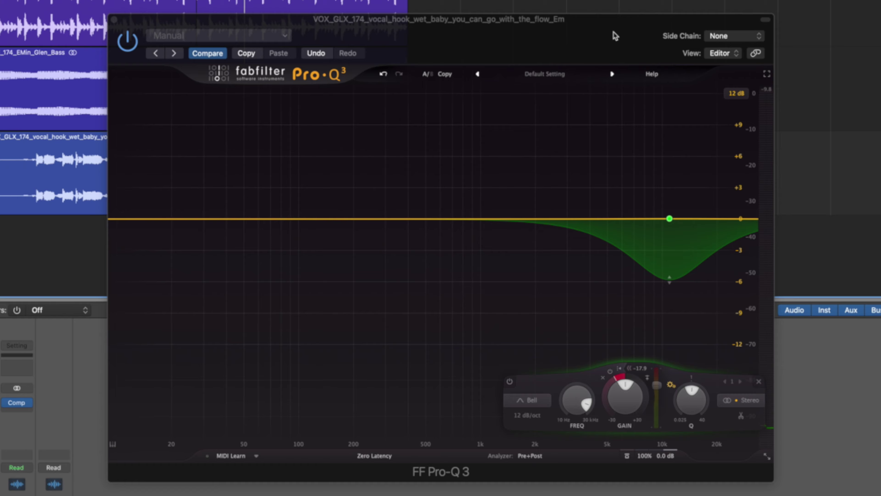
key("space")
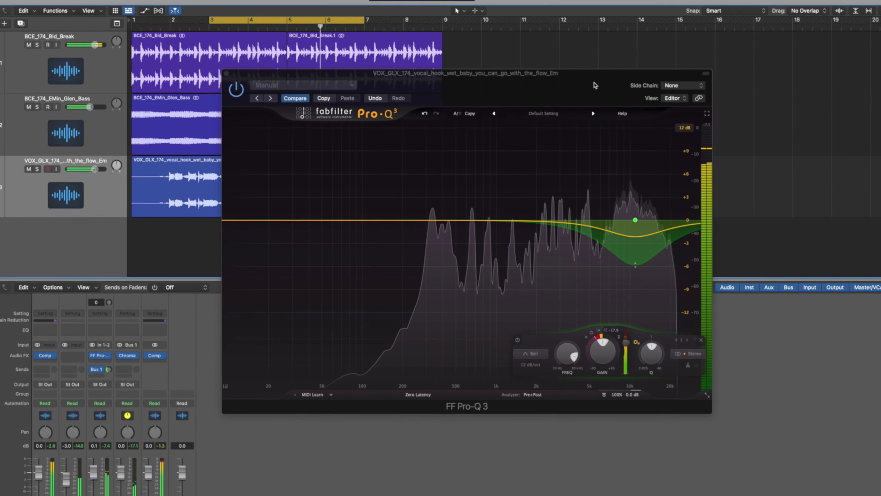
key("space")
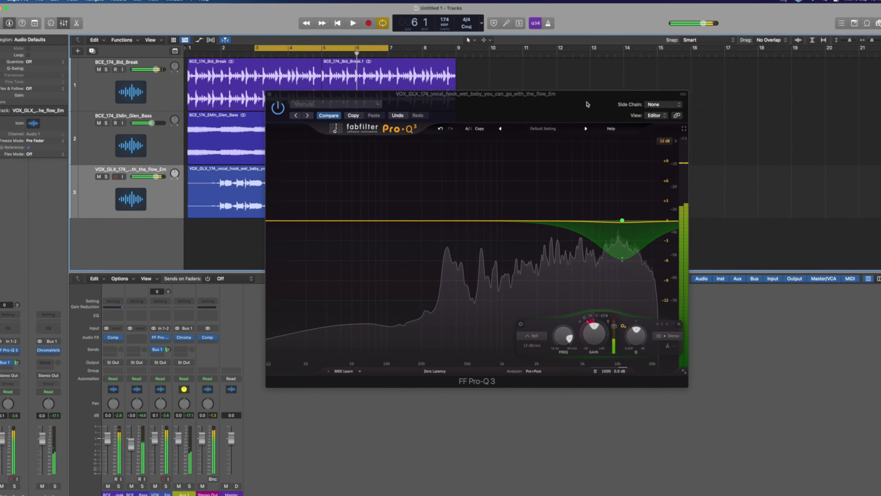
Step: Extend the cycle range to cover bars 1 to 9 and compare playback with the vocal's Pro-Q 3 bypassed and active
left_click_drag(231, 55, 458, 57)
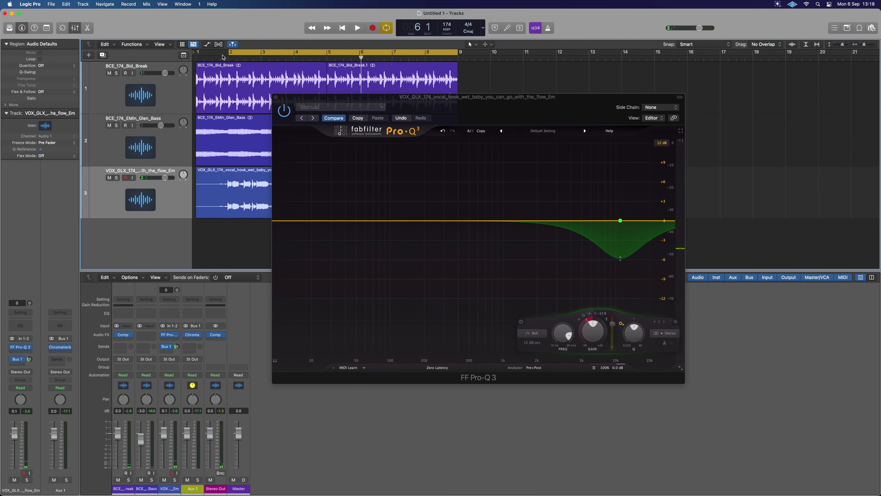
left_click_drag(230, 53, 197, 53)
left_click(301, 110)
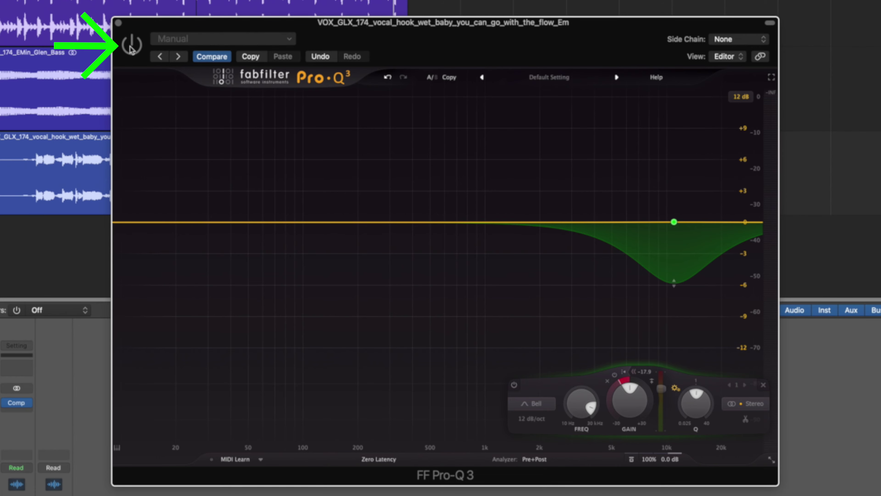
left_click(131, 45)
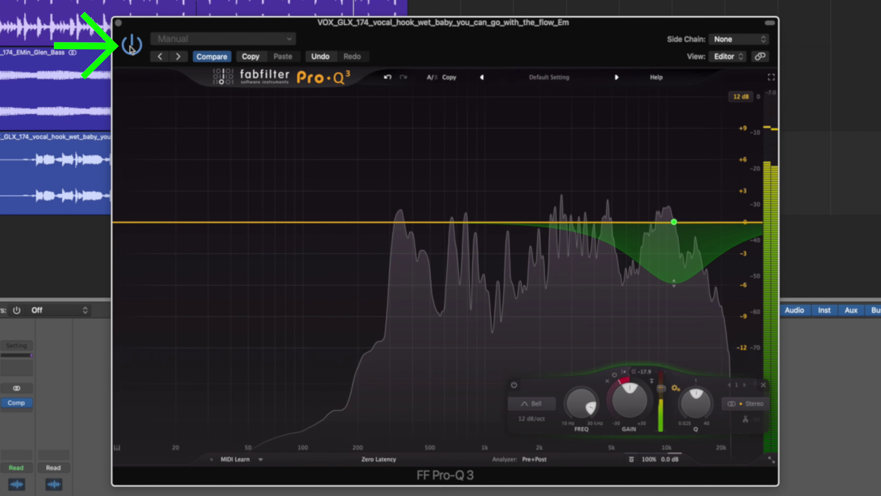
left_click(131, 45)
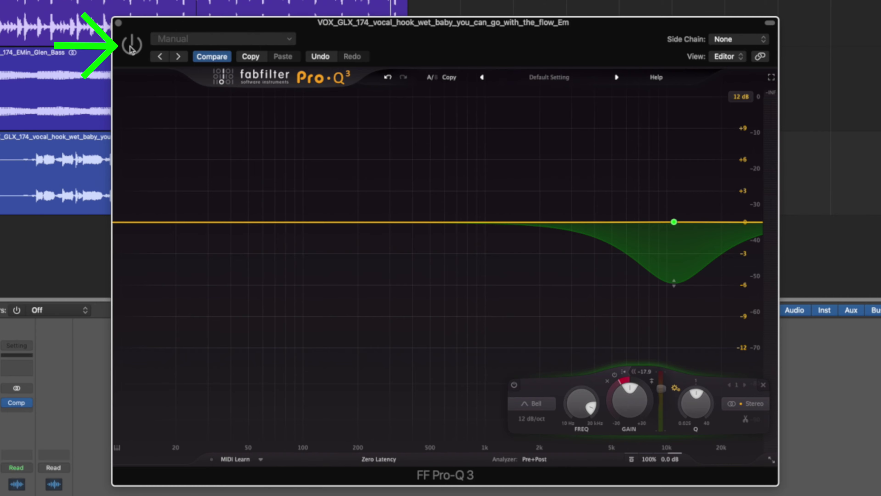
Step: Replay the looped section while switching the vocal's Pro-Q 3 off and on to hear the difference
key("space")
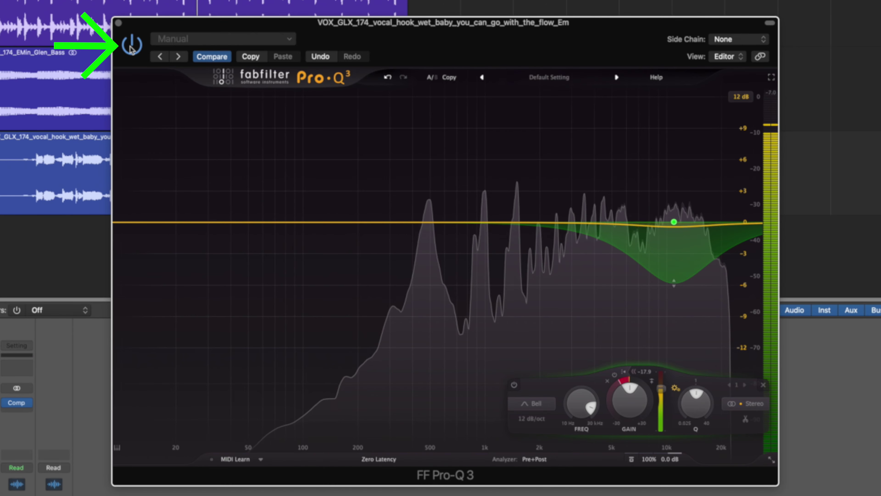
left_click(132, 49)
left_click(132, 48)
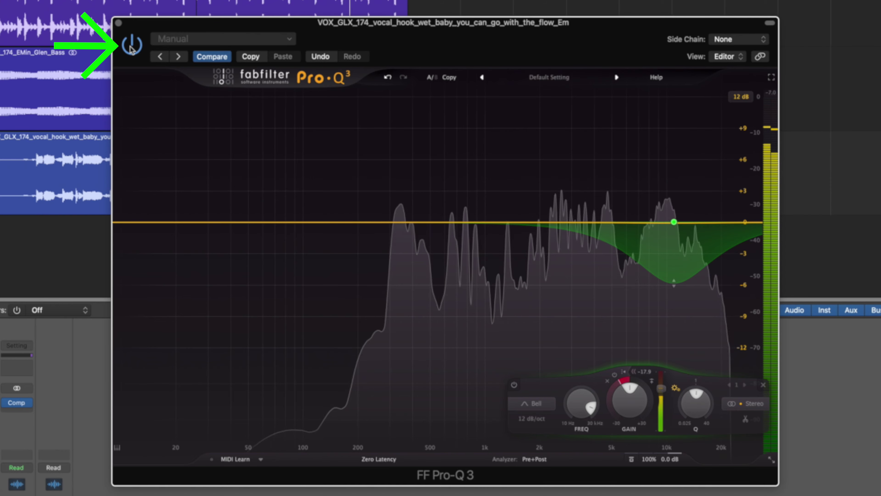
left_click(131, 48)
left_click(131, 48)
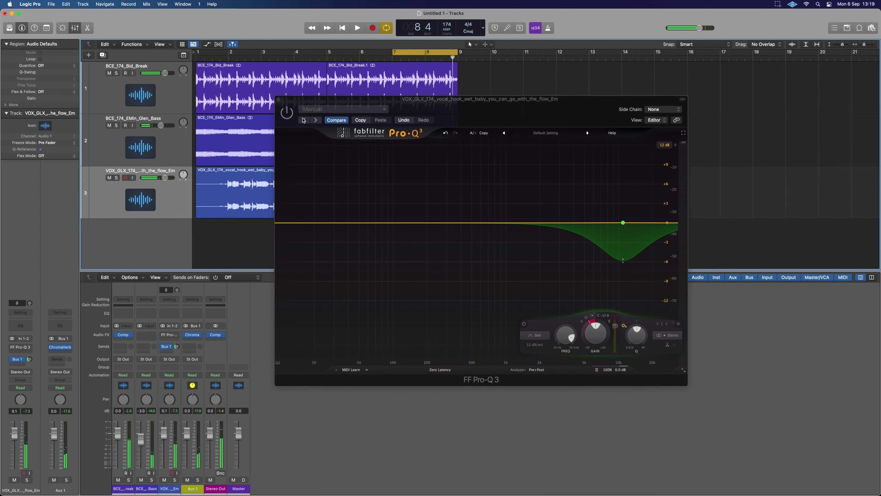
key("space")
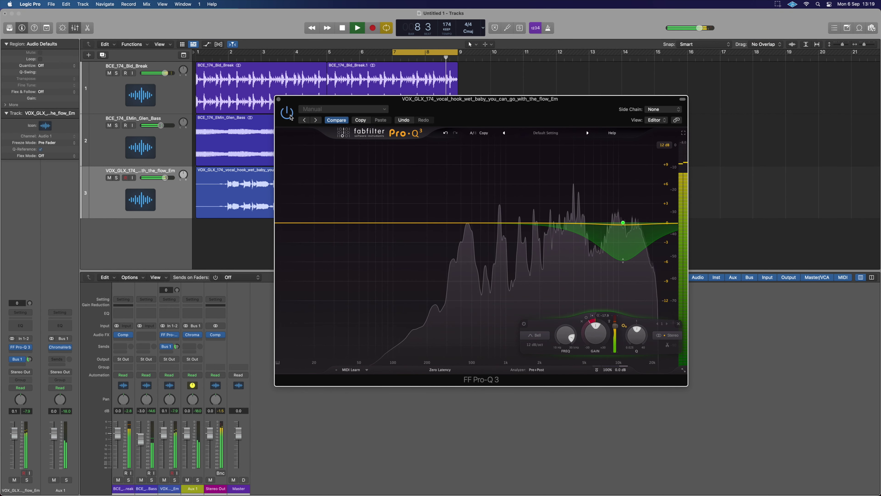
key("space")
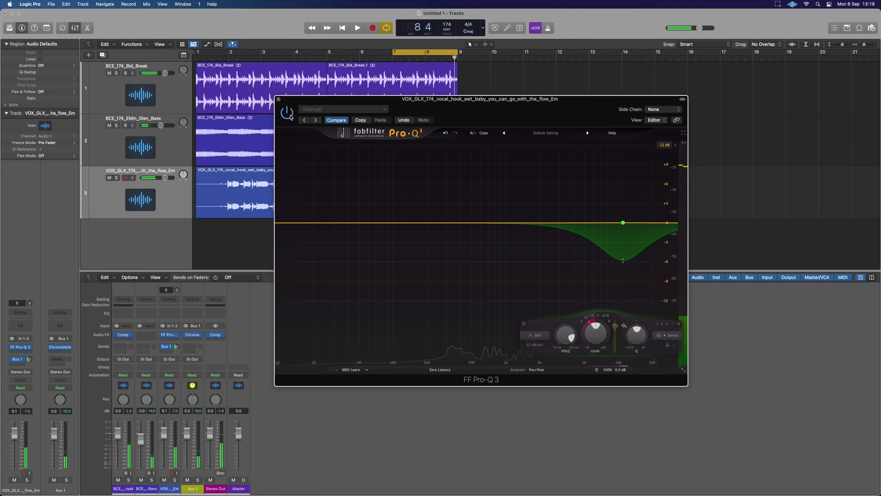
Step: Try the High Shelf shape on the 10.9 kHz dynamic band, audition it, and restore the Bell shape
mouse_move(637, 235)
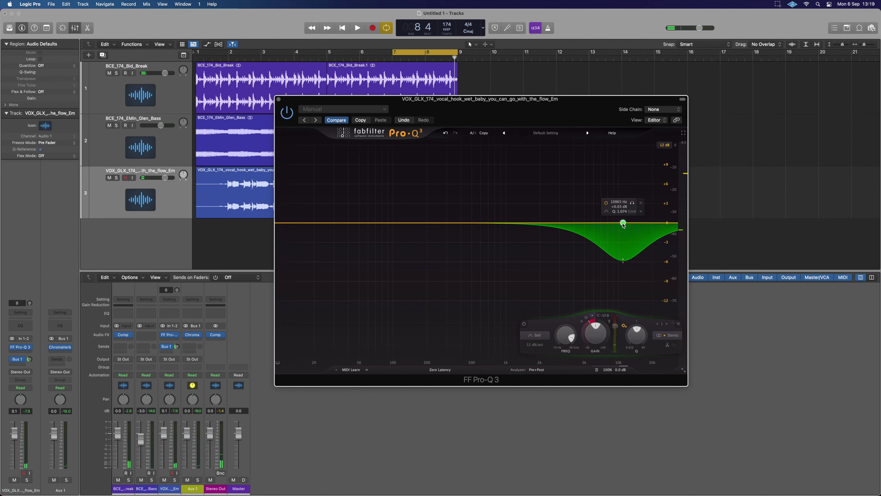
left_click(541, 338)
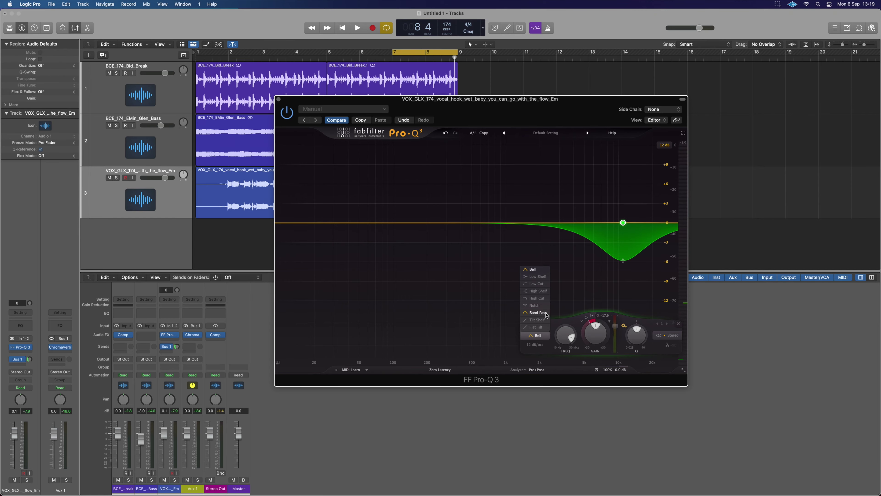
left_click(537, 291)
key("space")
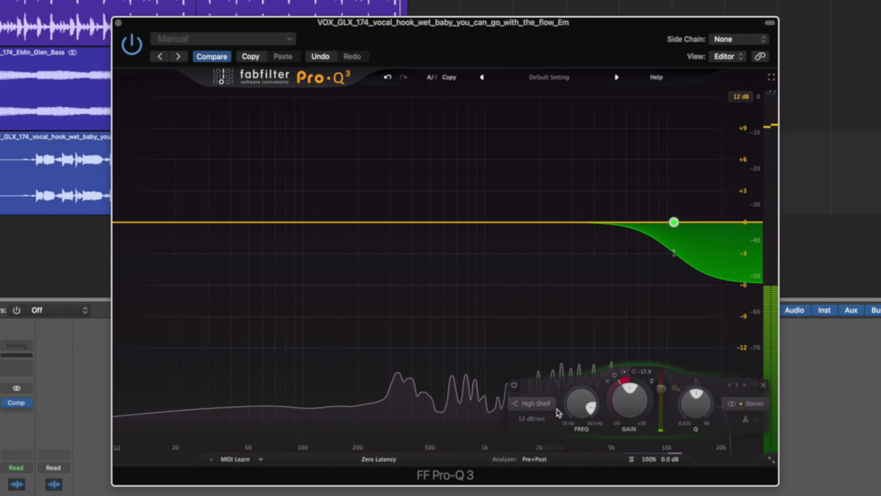
left_click(536, 409)
left_click(540, 298)
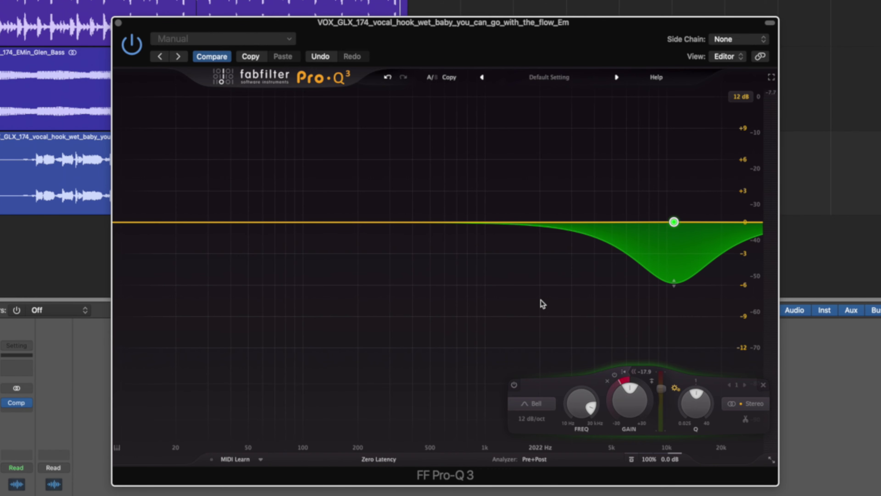
Step: Add a second Bell band, audition it, and place it at about 4.3 kHz with about +1 dB of gain
mouse_move(657, 208)
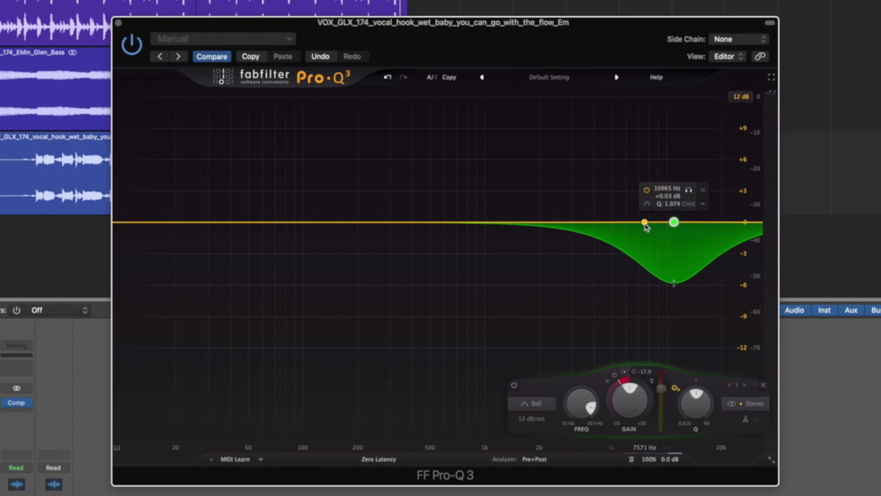
left_click_drag(645, 223, 643, 206)
key("space")
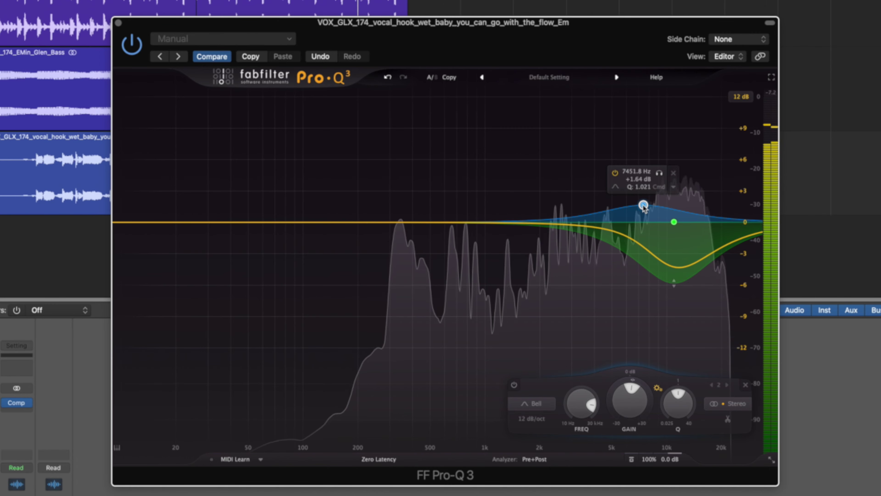
left_click_drag(643, 206, 617, 204)
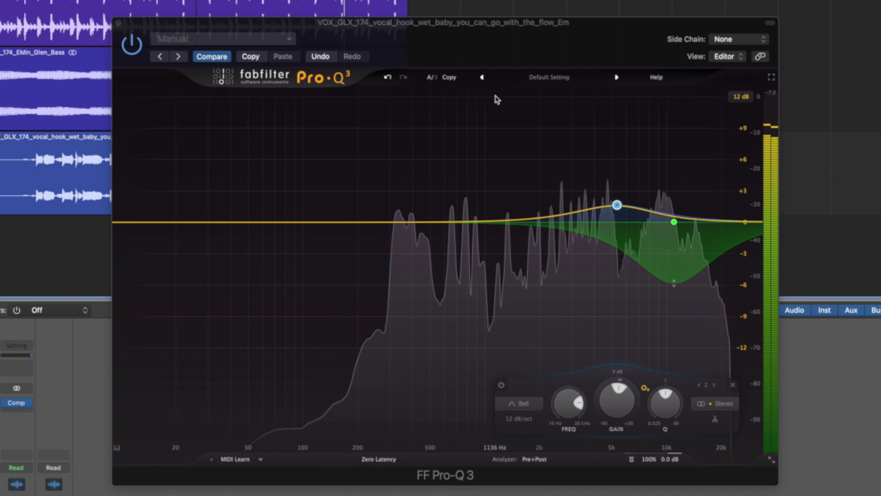
key("space")
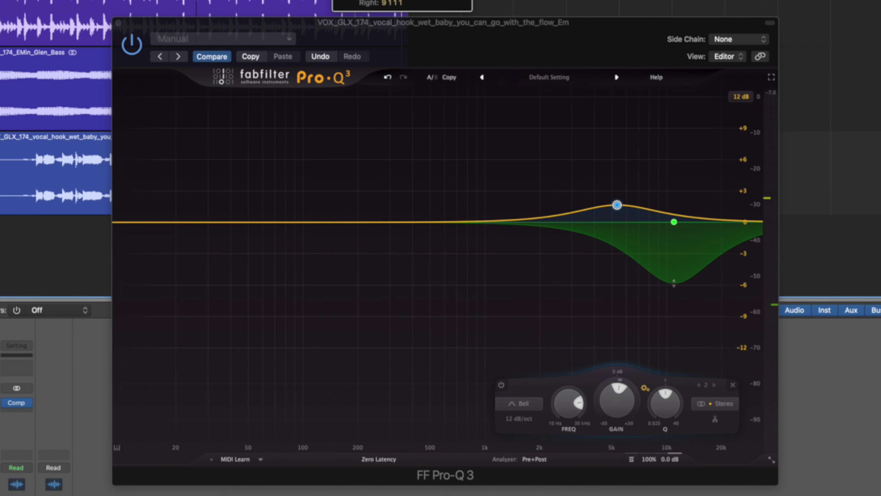
key("space")
key("space")
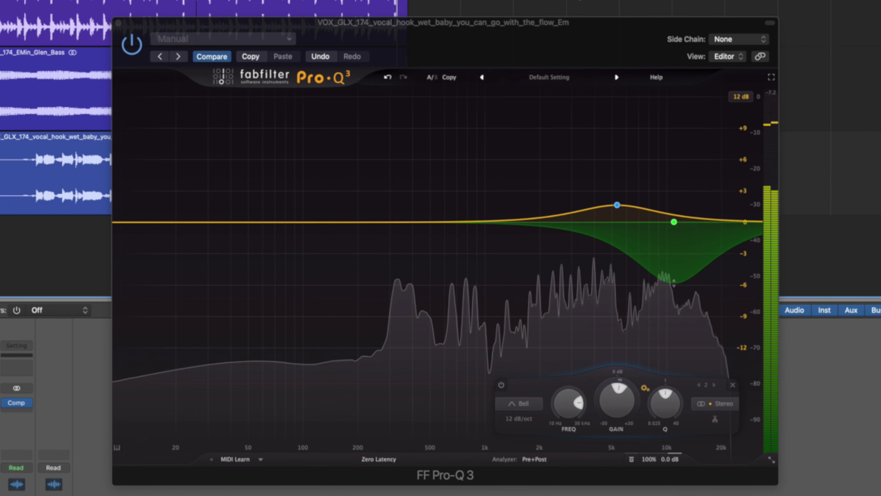
left_click_drag(617, 205, 600, 212)
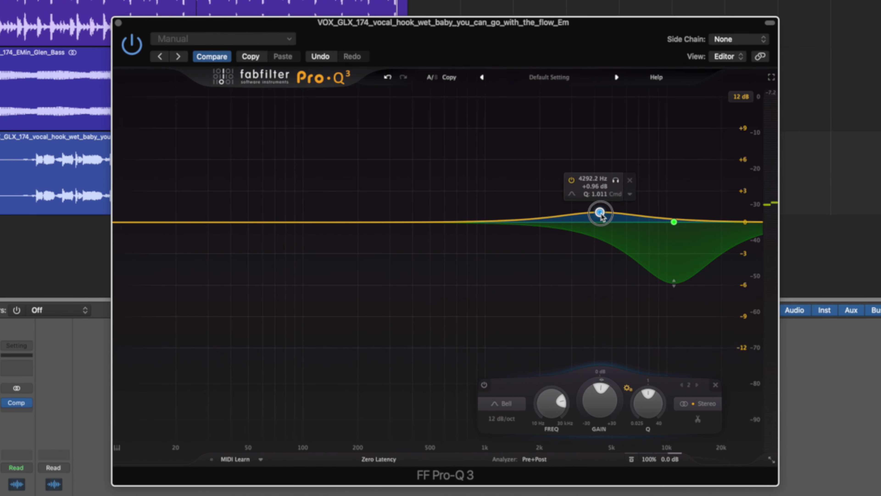
Step: Add a third band as a narrow Bell cut of about -8.1 dB at about 18.3 kHz with a Q of about 4.6
left_click(715, 222)
left_click(531, 403)
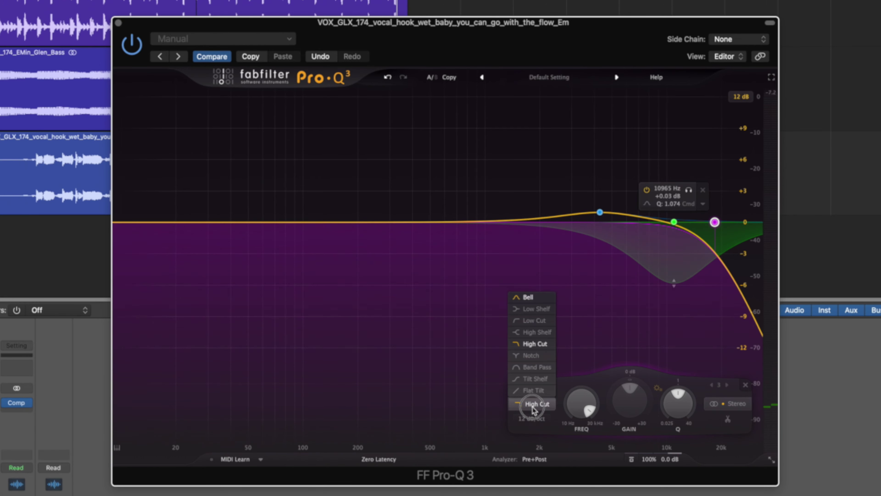
left_click(540, 299)
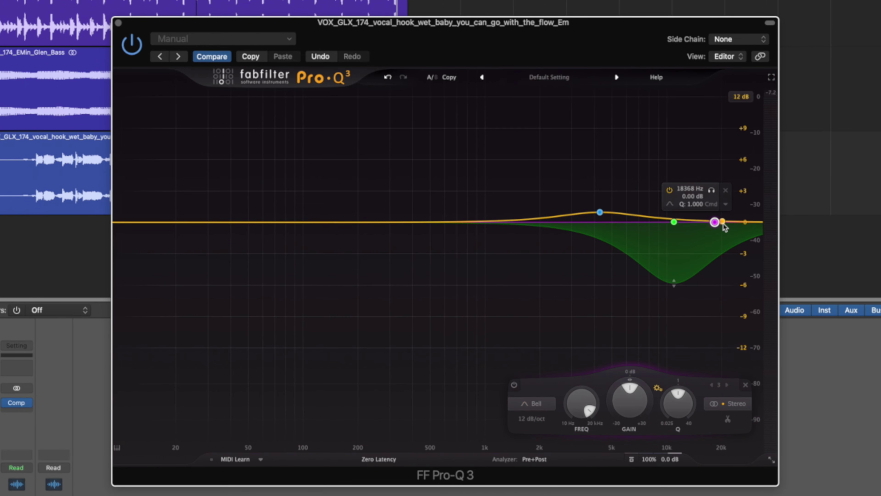
left_click_drag(714, 221, 714, 306)
scroll(714, 240, "down", 5)
scroll(714, 241, "up", 10)
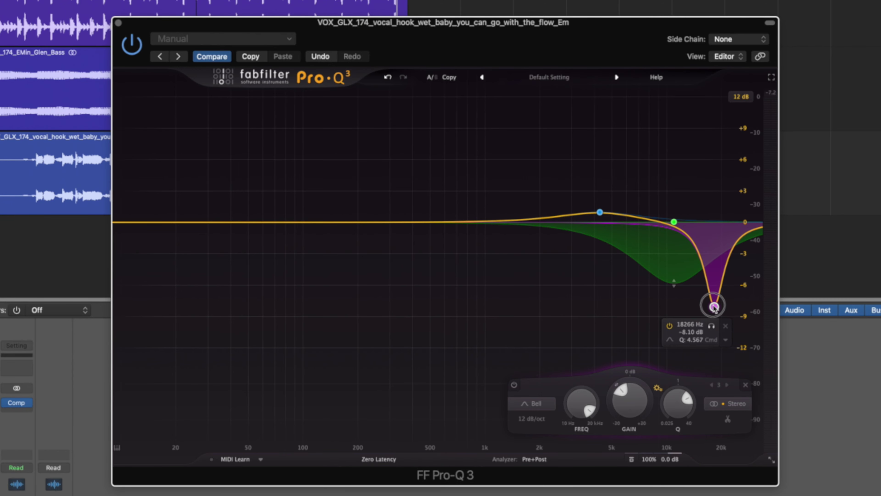
Step: Make the third band dynamic at about 19 kHz with gain near -0.2 dB and range reaching about -9 dB, and audition it
right_click(714, 307)
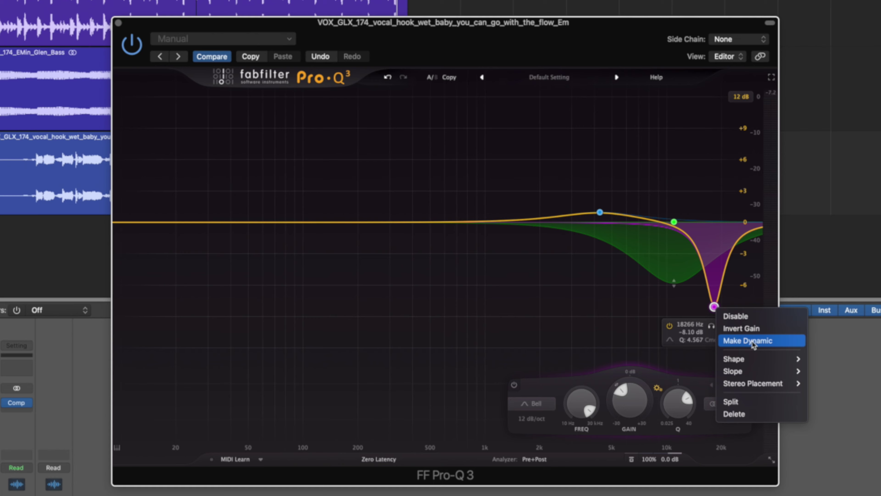
left_click(729, 340)
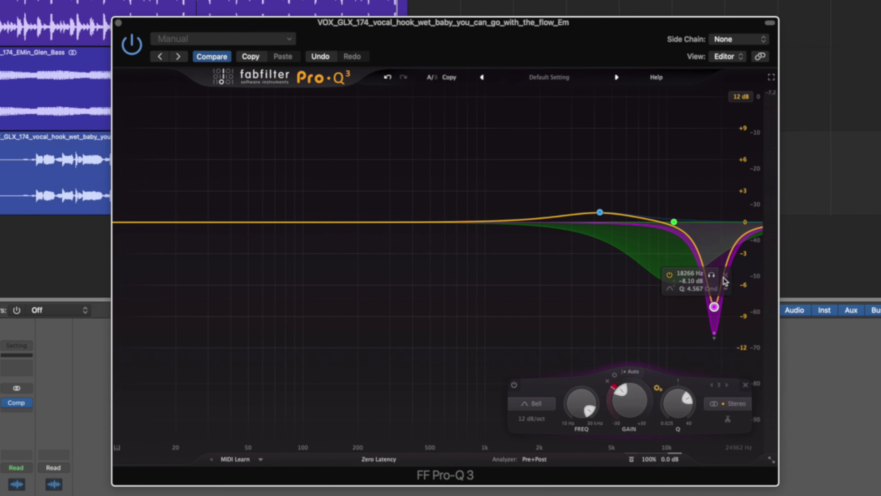
mouse_move(714, 311)
left_mouse_down()
mouse_move(716, 227)
mouse_move(716, 318)
left_mouse_up()
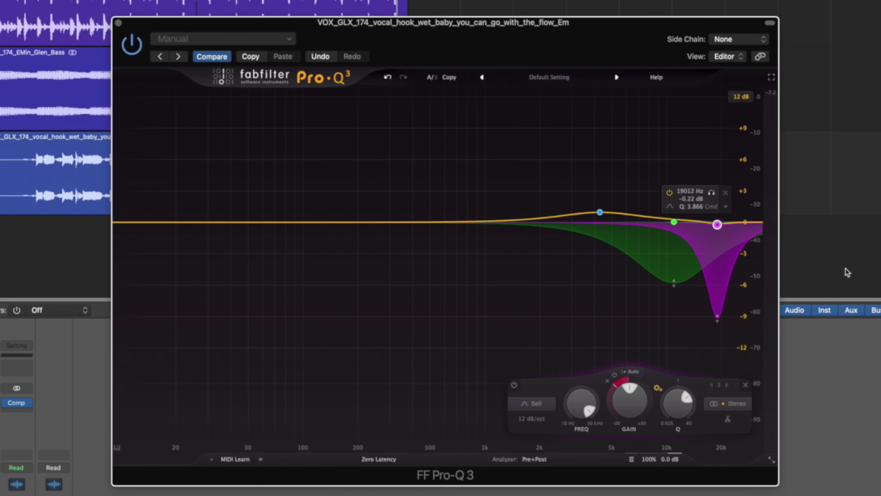
key("space")
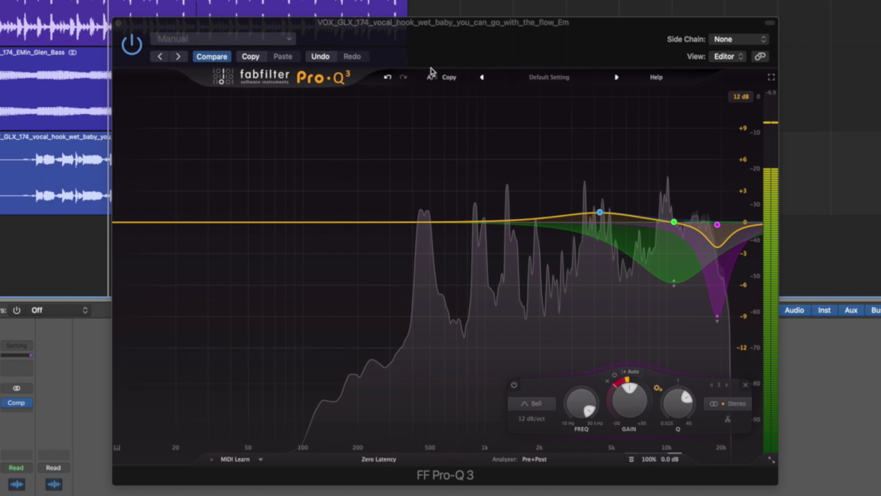
Step: Switch the 19 kHz band's threshold from automatic to manual and set it to -20.4 dB against the playing vocal
left_click(654, 372)
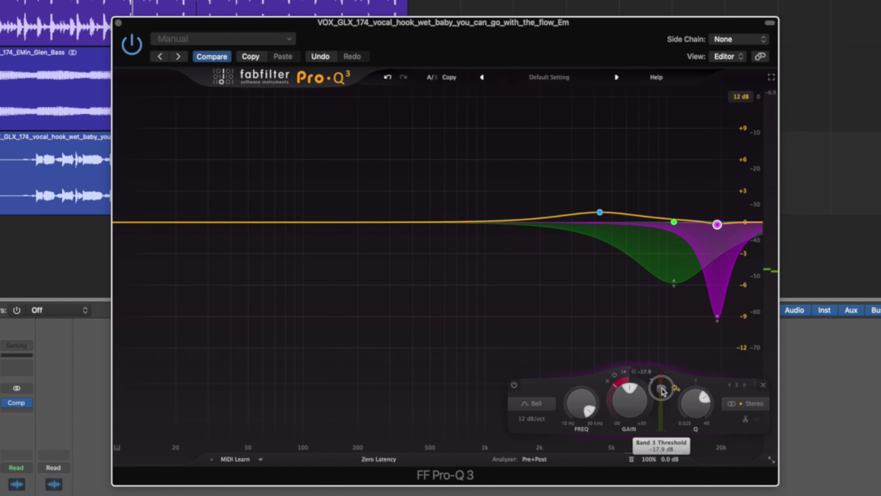
key("space")
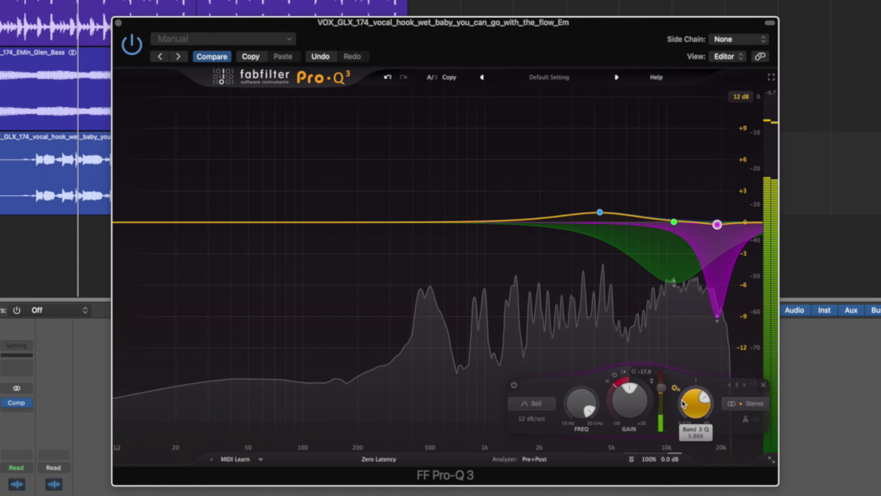
left_click_drag(658, 389, 659, 391)
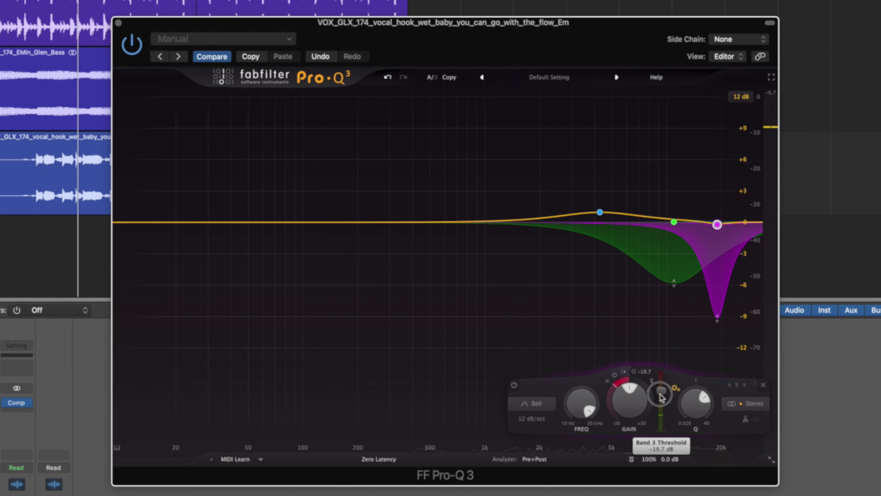
left_click_drag(152, 0, 288, 1)
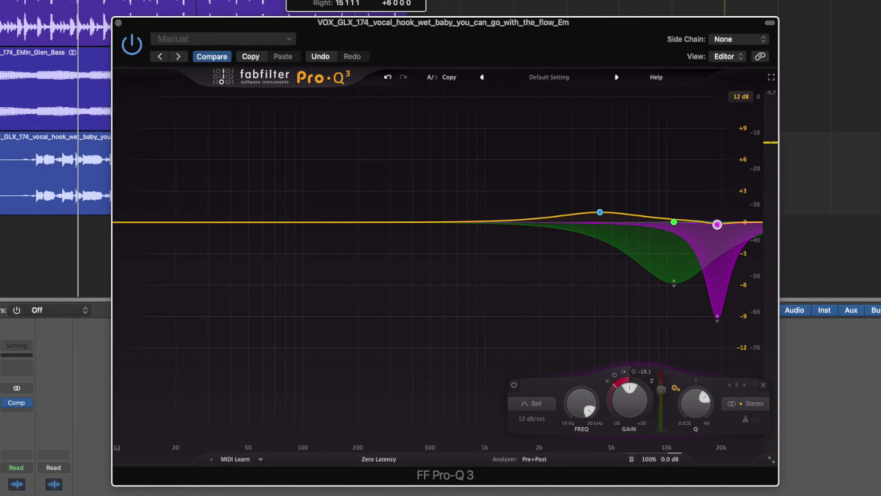
key("space")
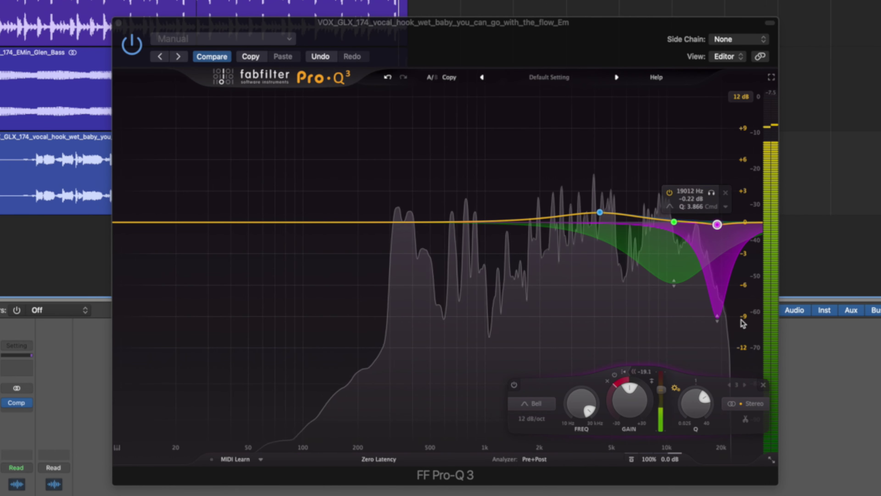
left_click(662, 393)
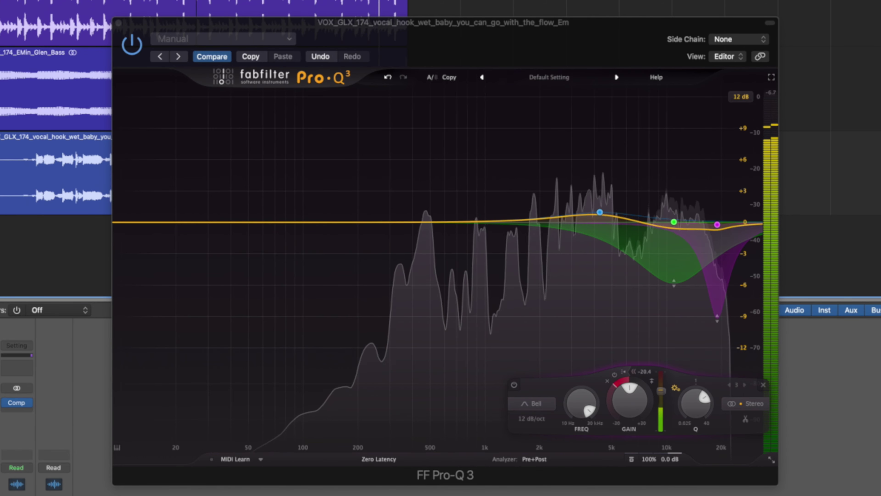
Step: Add a Low Cut band and raise its frequency to about 250 Hz during playback
left_click(127, 222)
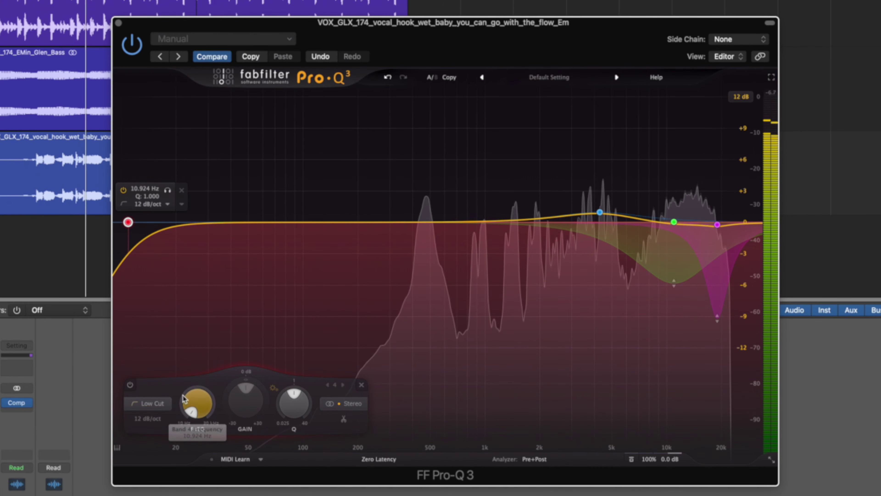
left_click_drag(197, 412, 197, 406)
scroll(196, 405, "up", 3)
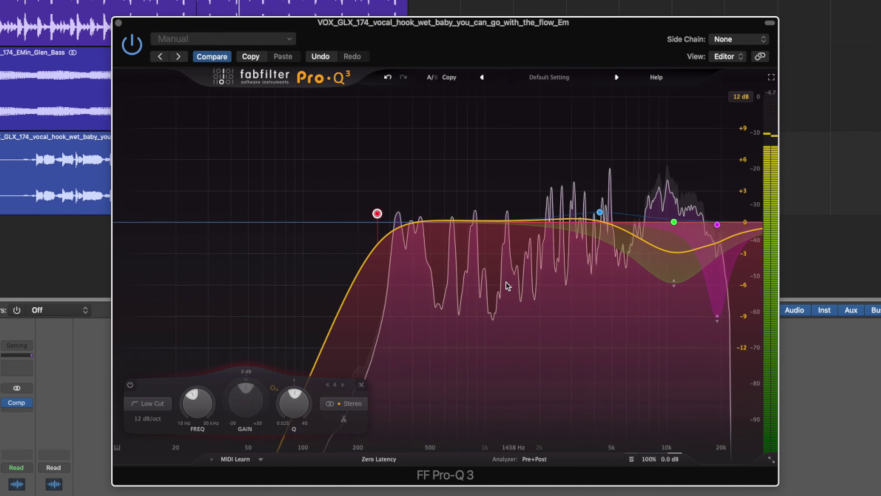
Step: Add a Bell boost of about 3 dB near 1.3 kHz and a narrower Bell cut of about 2.5 dB near 1 kHz
double_click(473, 223)
left_click_drag(473, 223, 507, 192)
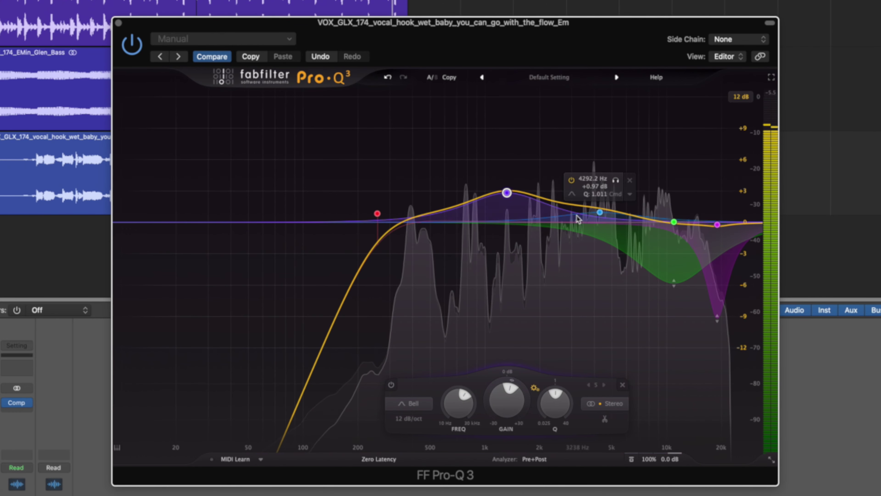
left_click(555, 202)
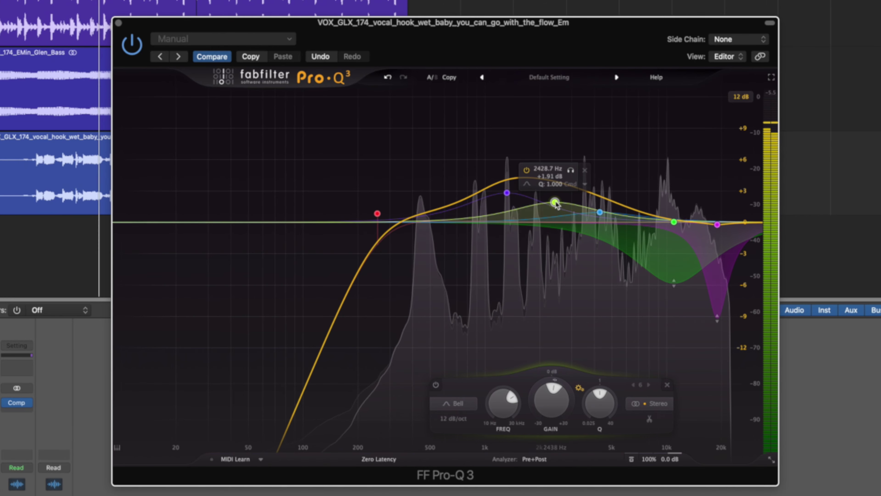
scroll(555, 202, "up", 10)
left_click_drag(555, 200, 487, 256)
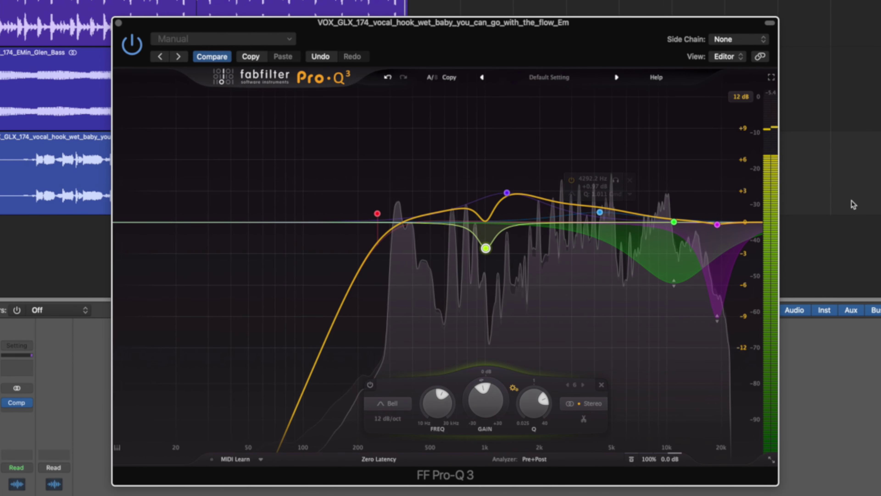
key("space")
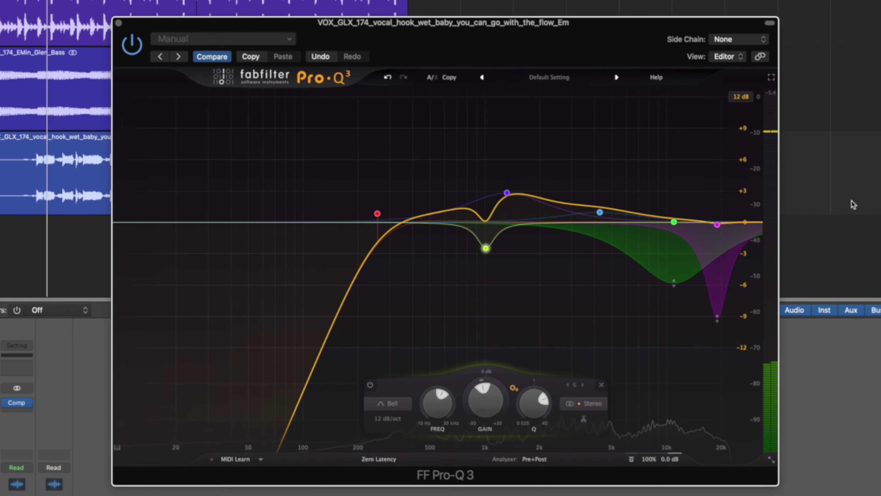